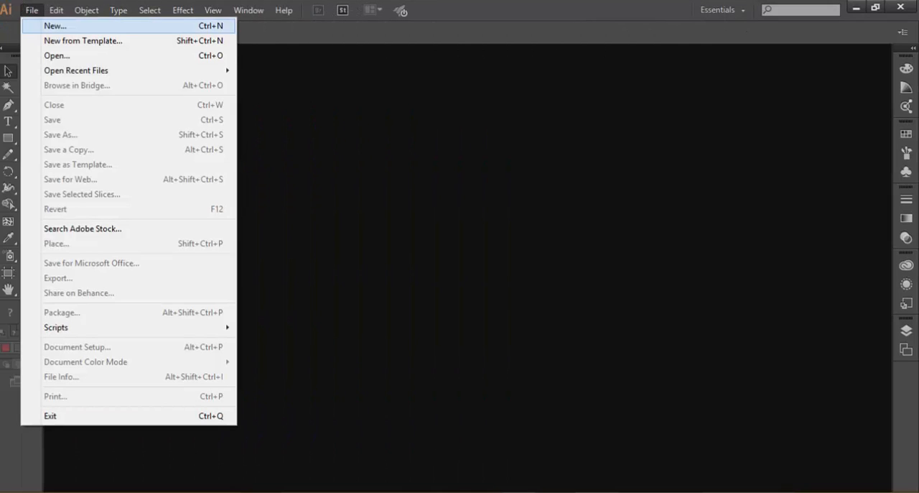
# - Create a new print document with one A4 artboard in landscape orientation and CMYK colour mode
pyautogui.click(56, 26)
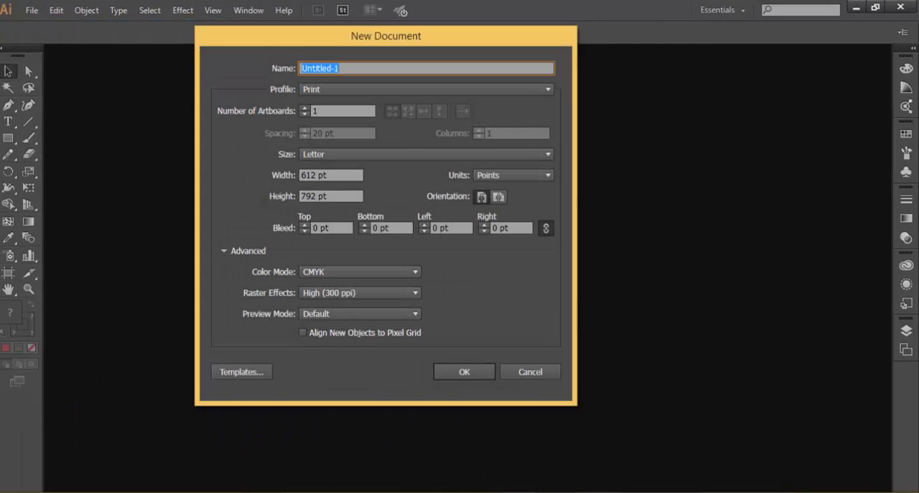
pyautogui.click(427, 154)
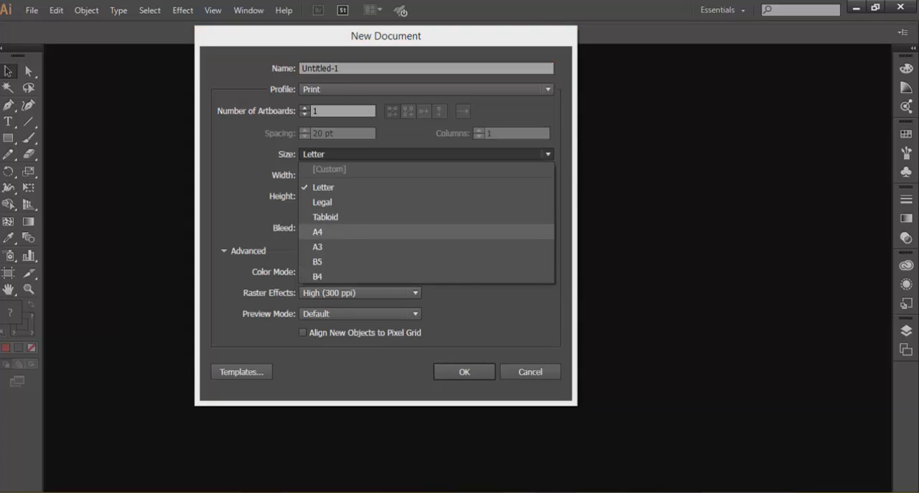
pyautogui.click(338, 231)
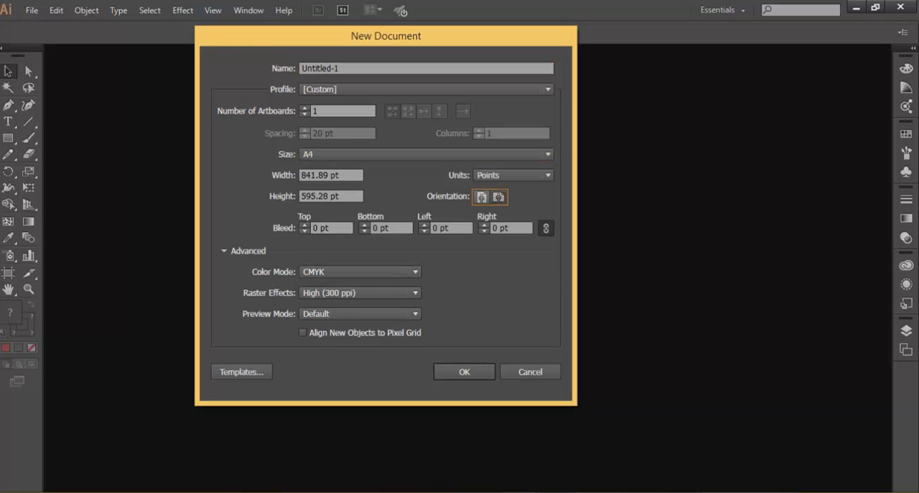
pyautogui.click(464, 371)
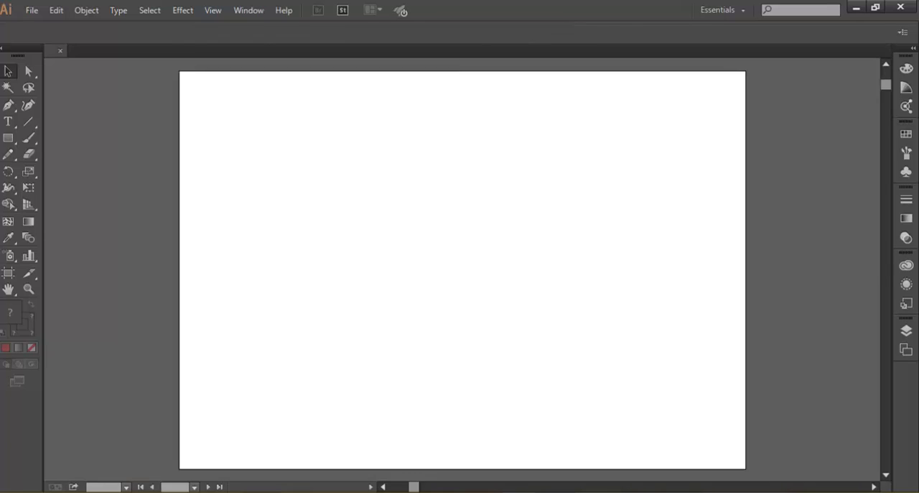
# - Turn on the centre mark display for Artboard 1 in its artboard options
pyautogui.click(906, 350)
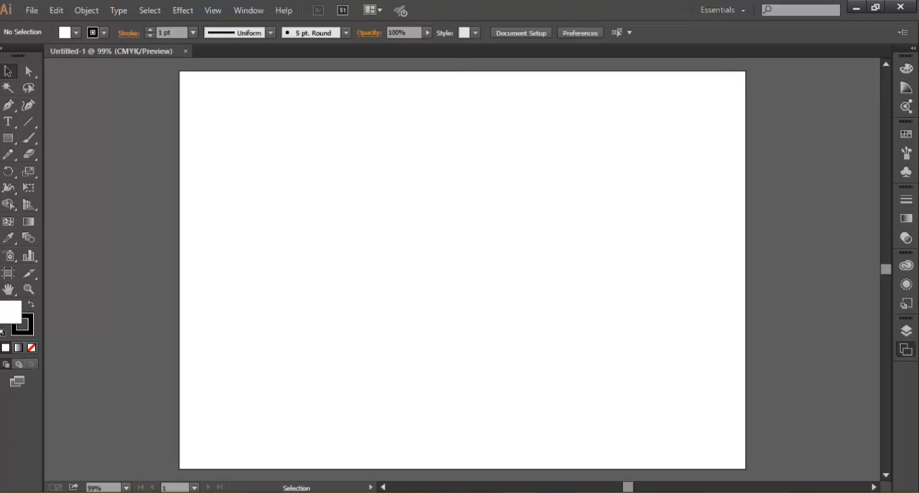
pyautogui.click(885, 321)
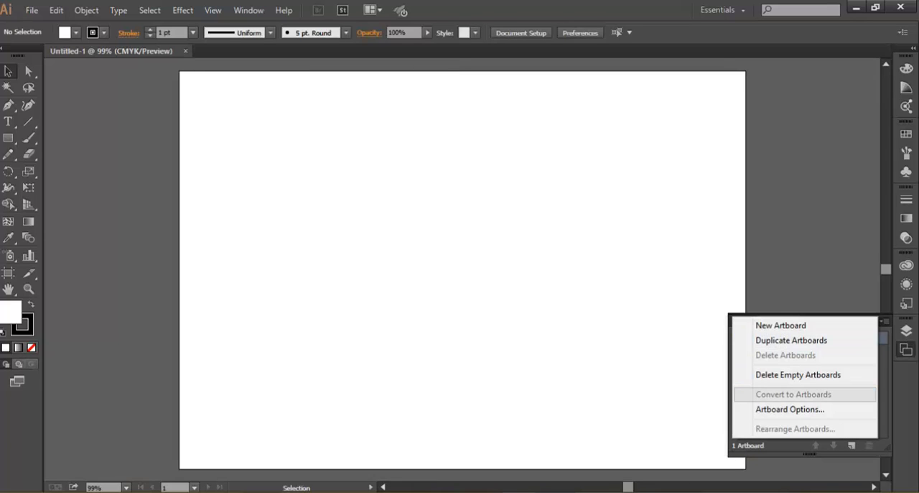
pyautogui.click(790, 409)
pyautogui.click(343, 215)
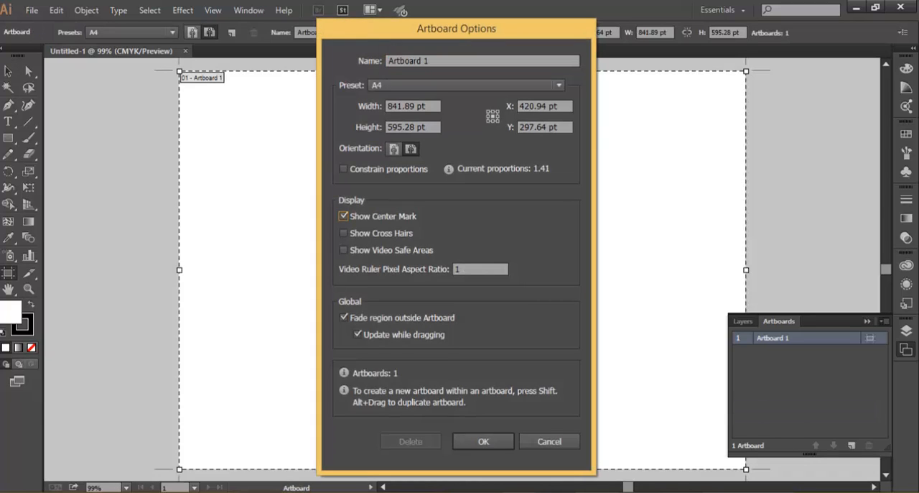
pyautogui.click(483, 441)
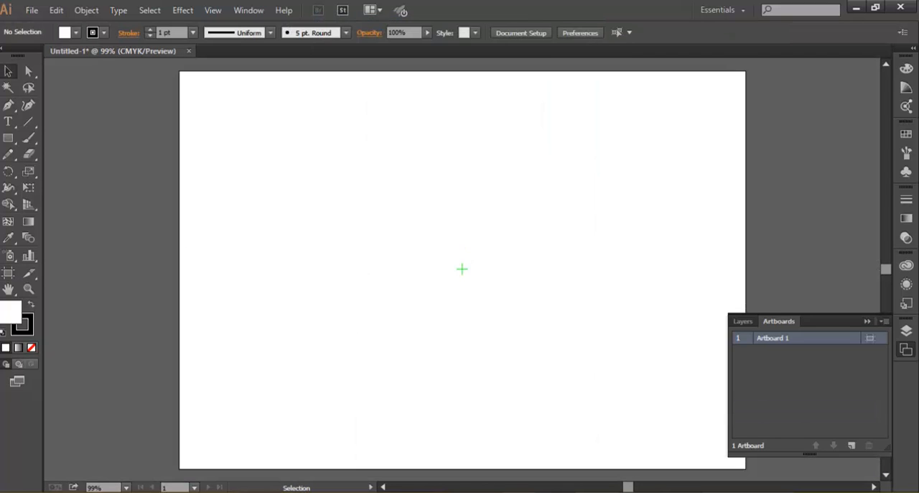
# - Draw a circle with the Ellipse tool outward from the artboard's centre mark, spanning roughly two fifths of the artboard height
pyautogui.click(8, 138)
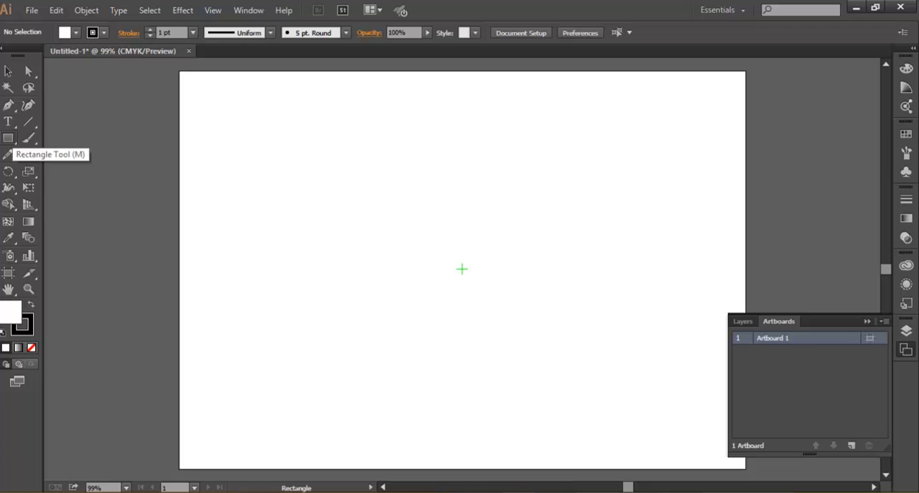
pyautogui.moveTo(8, 138); pyautogui.dragTo(43, 170)
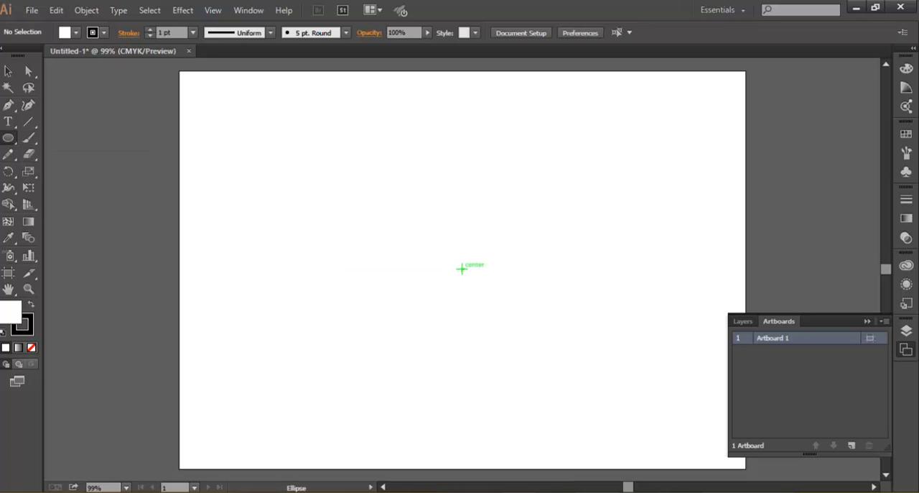
pyautogui.moveTo(462, 268); pyautogui.dragTo(545, 351)
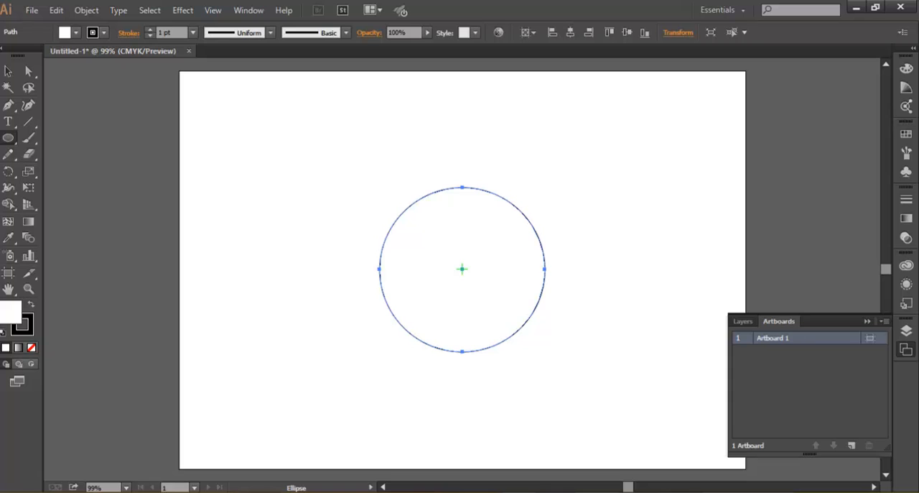
# - Remove the circle's fill and give it a red stroke with a weight of 3 pt
pyautogui.click(76, 32)
pyautogui.click(4, 55)
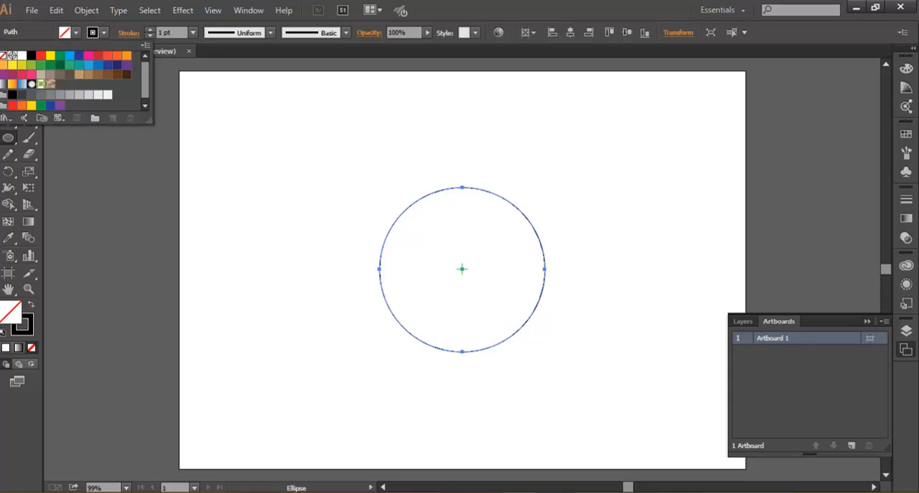
pyautogui.click(104, 32)
pyautogui.click(104, 33)
pyautogui.click(98, 55)
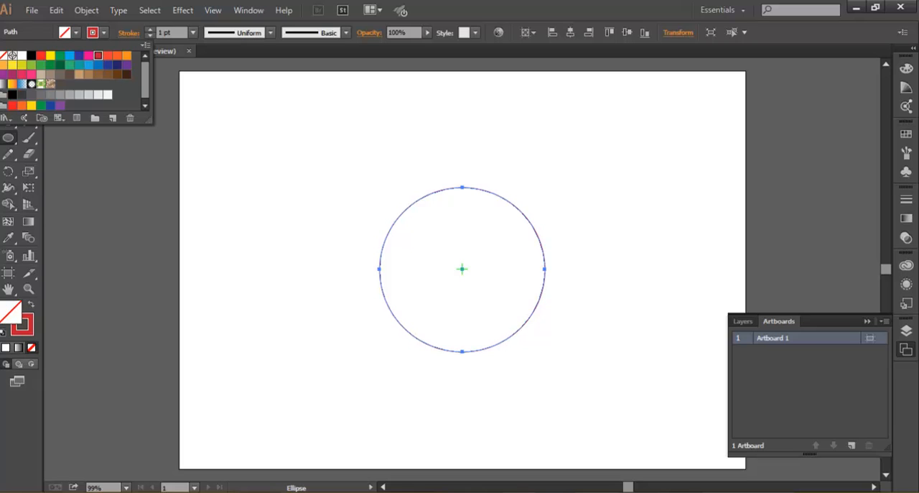
pyautogui.click(192, 32)
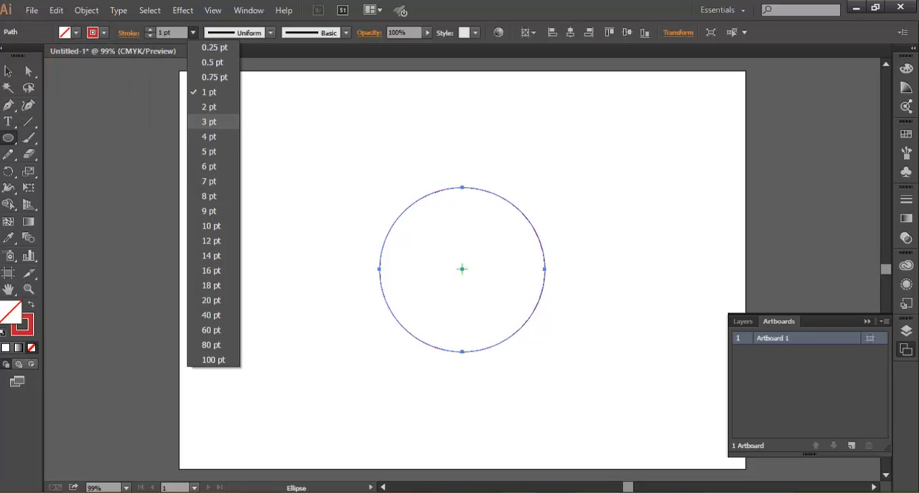
pyautogui.click(208, 121)
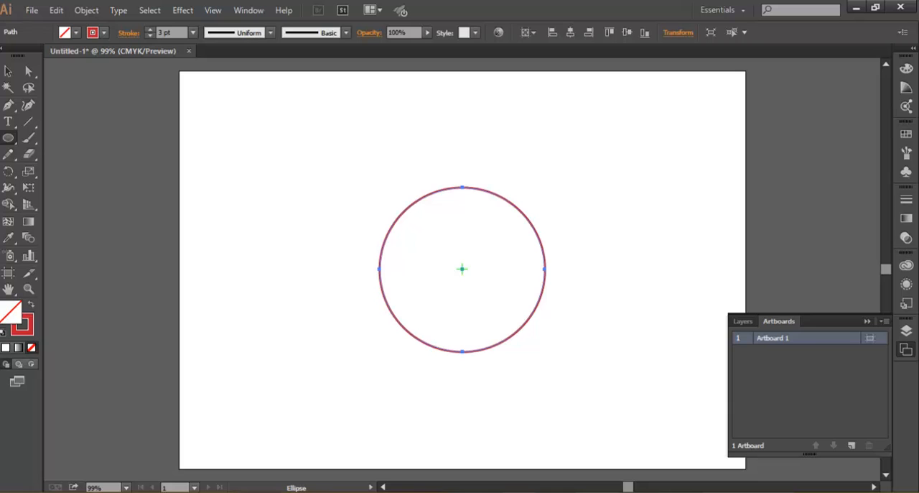
# - Duplicate the red circle in place and scale the copy down proportionally about its centre, slightly inside the original
pyautogui.click(56, 10)
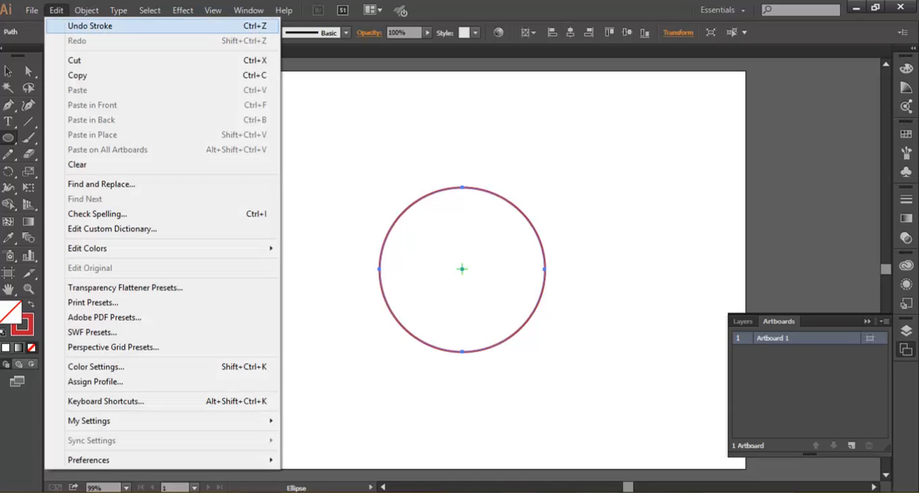
pyautogui.click(77, 75)
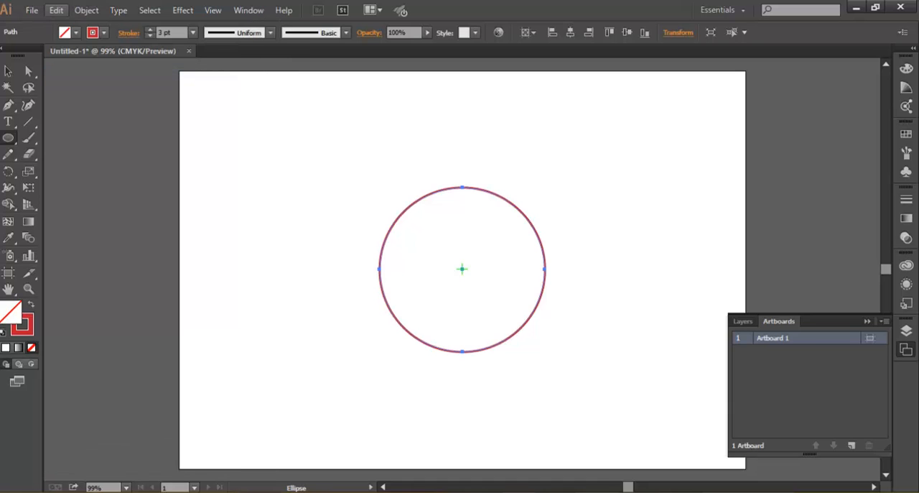
pyautogui.click(56, 10)
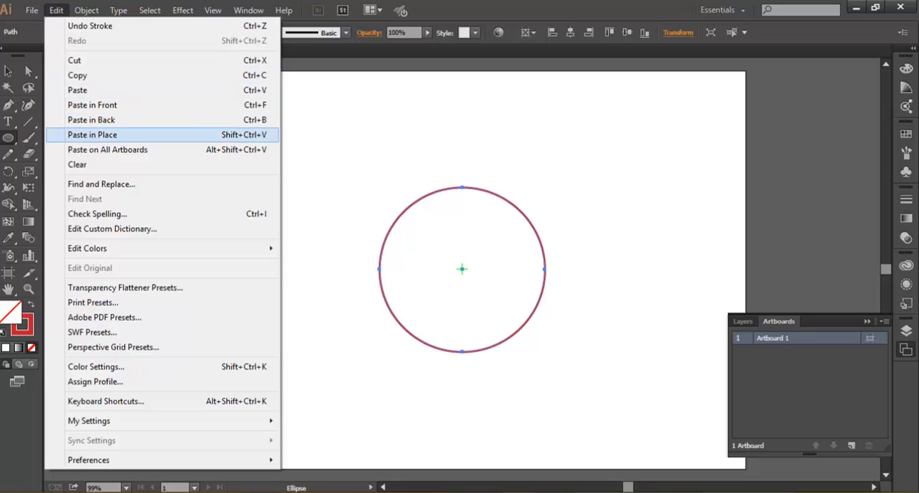
pyautogui.click(92, 134)
pyautogui.press('v')
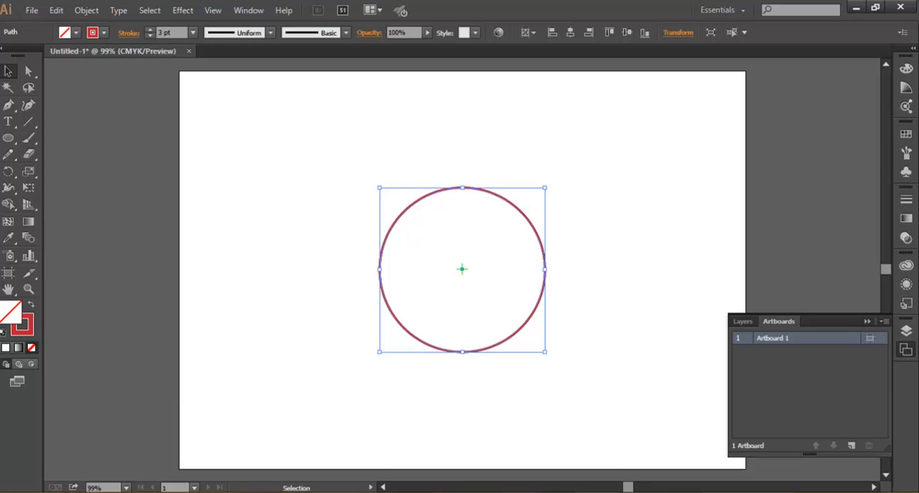
pyautogui.press('shift')
pyautogui.moveTo(544, 188); pyautogui.dragTo(536, 196)
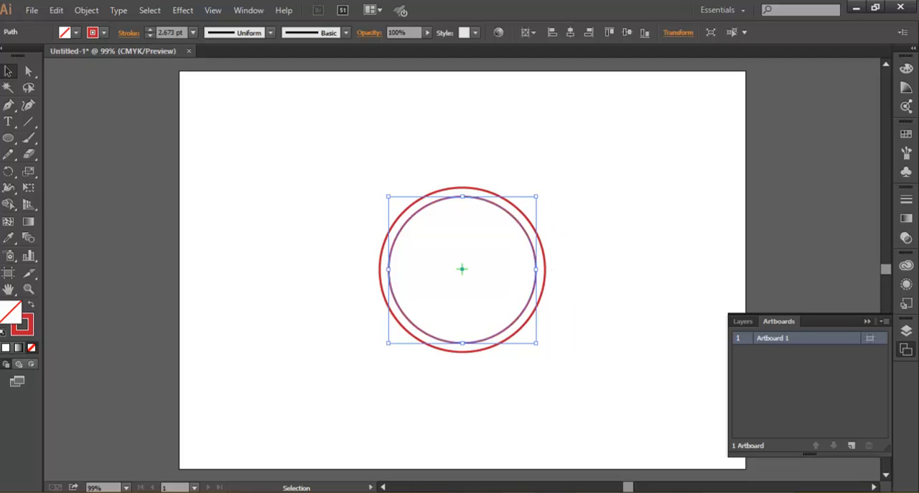
# - Give the inner circle a dark blue stroke with a weight of 20 pt, and deselect it
pyautogui.click(103, 32)
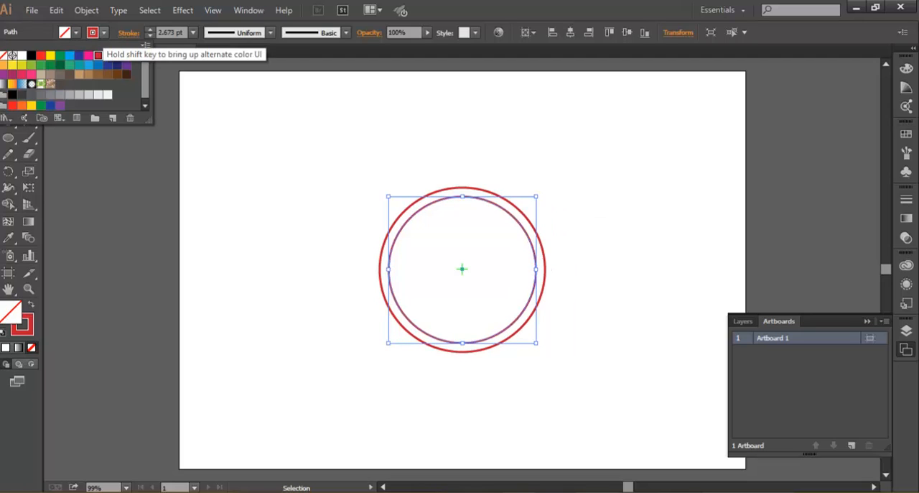
pyautogui.click(79, 56)
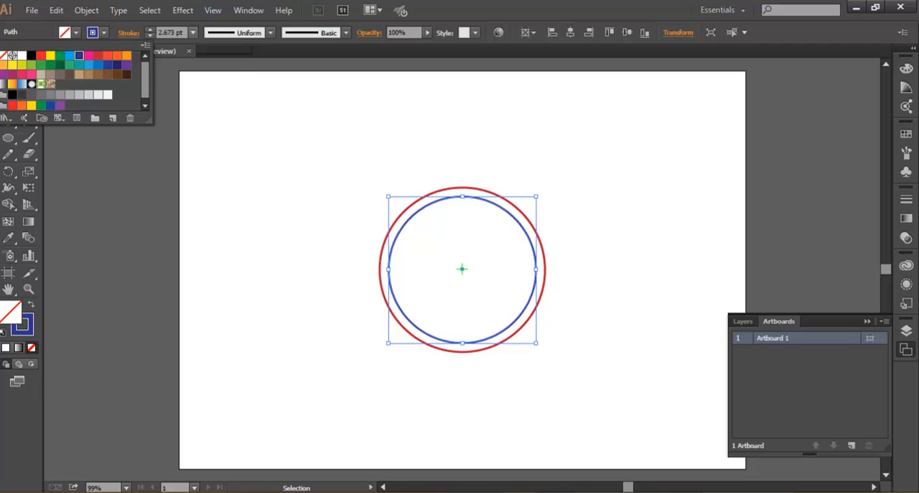
pyautogui.click(192, 33)
pyautogui.click(212, 166)
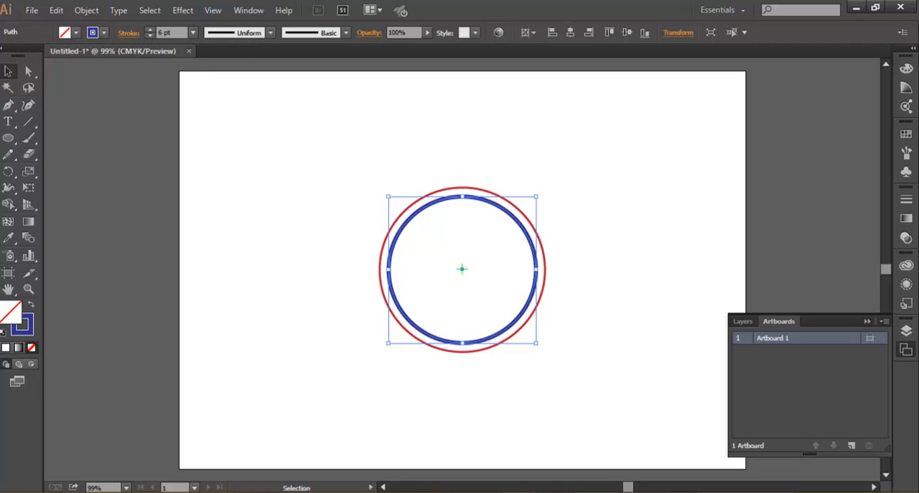
pyautogui.click(192, 33)
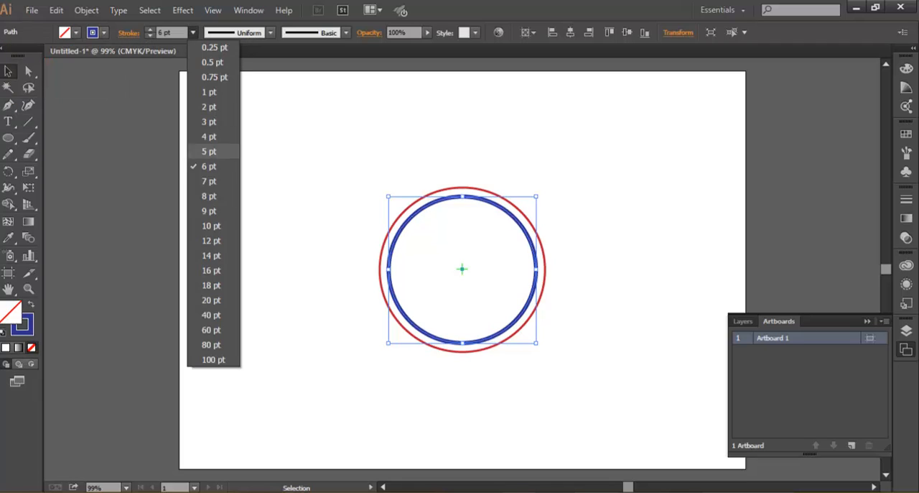
pyautogui.click(211, 255)
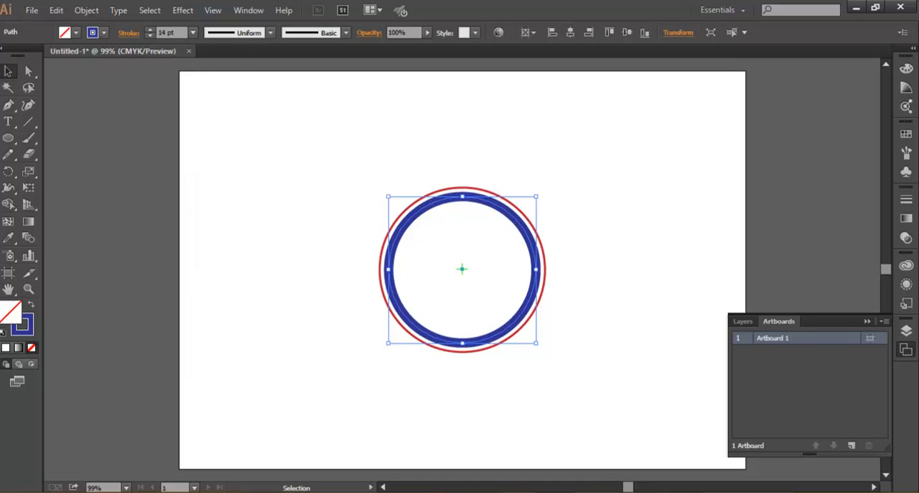
pyautogui.click(192, 33)
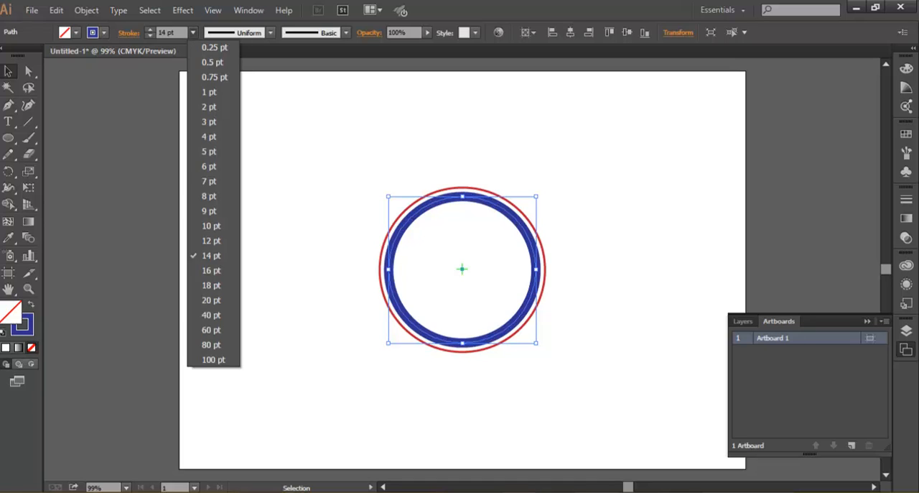
pyautogui.click(212, 299)
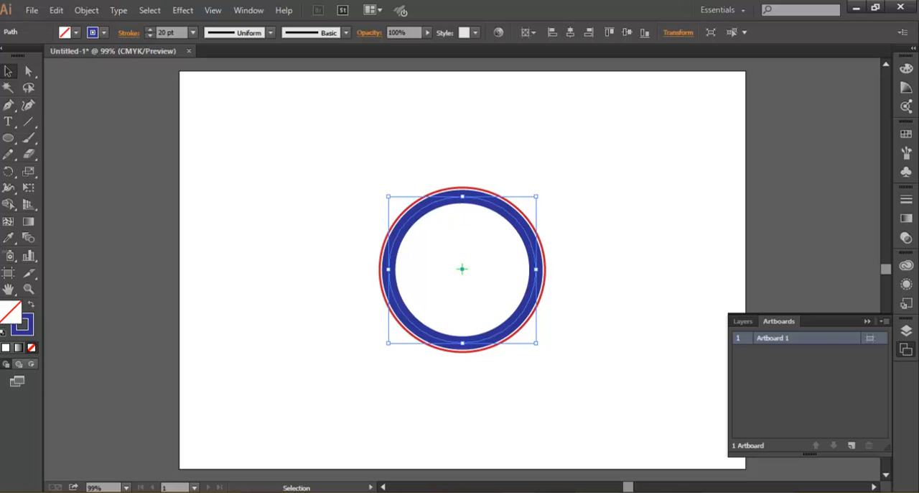
pyautogui.hotkey('ctrl', 'shift', 'a')
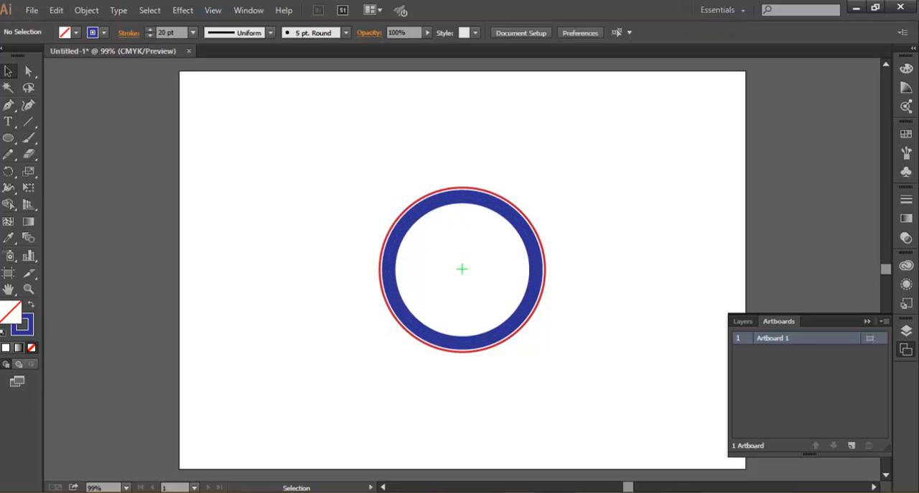
# - Draw a short vertical line segment at 12 o'clock just inside the blue ring and set its stroke weight to 3 pt
pyautogui.press('z')
pyautogui.click(466, 268)
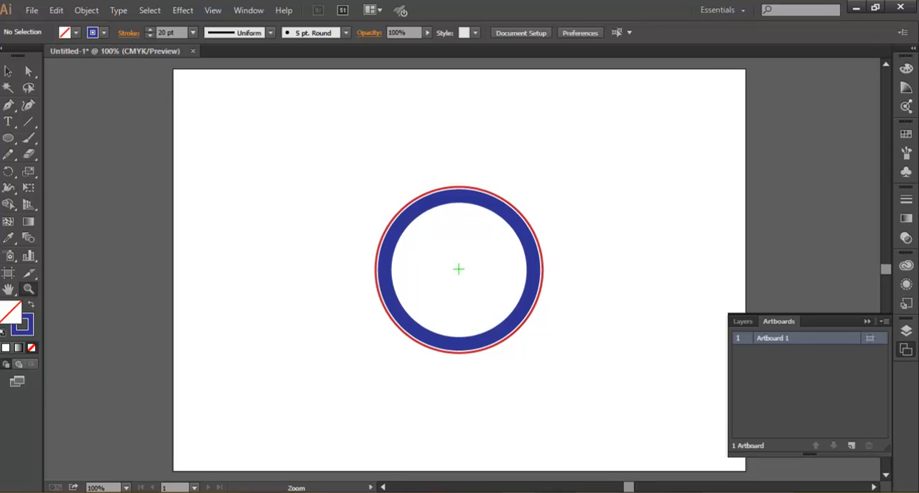
pyautogui.click(464, 269)
pyautogui.click(443, 272)
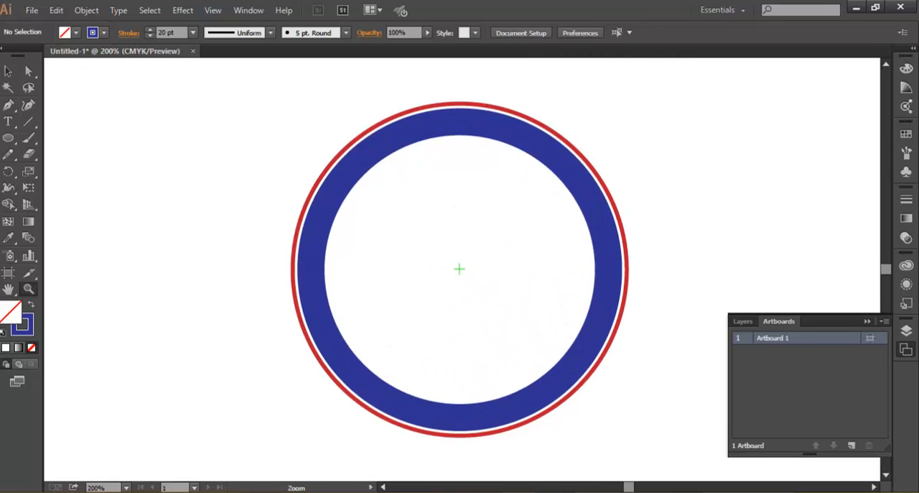
pyautogui.click(459, 269)
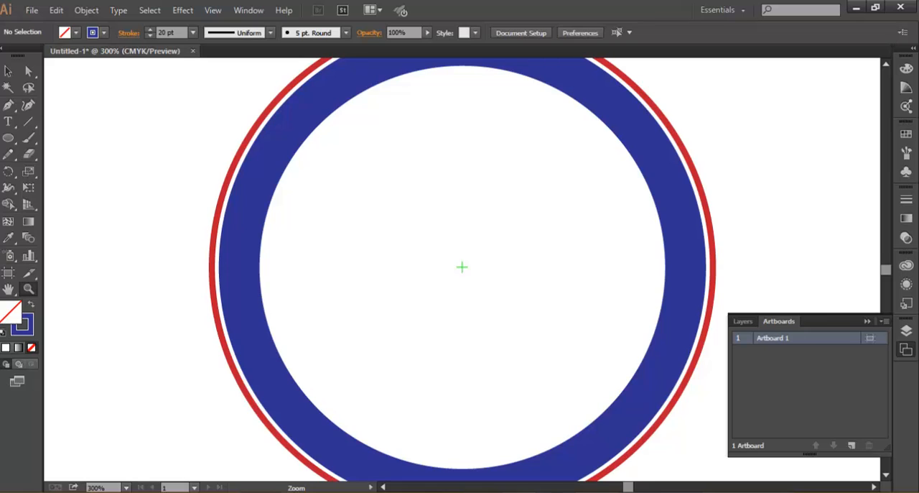
pyautogui.click(28, 122)
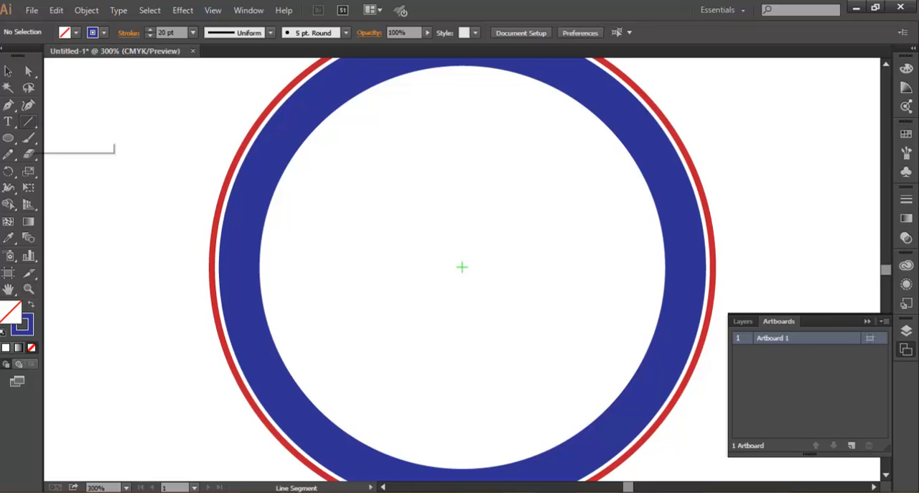
pyautogui.moveTo(462, 266); pyautogui.dragTo(463, 68)
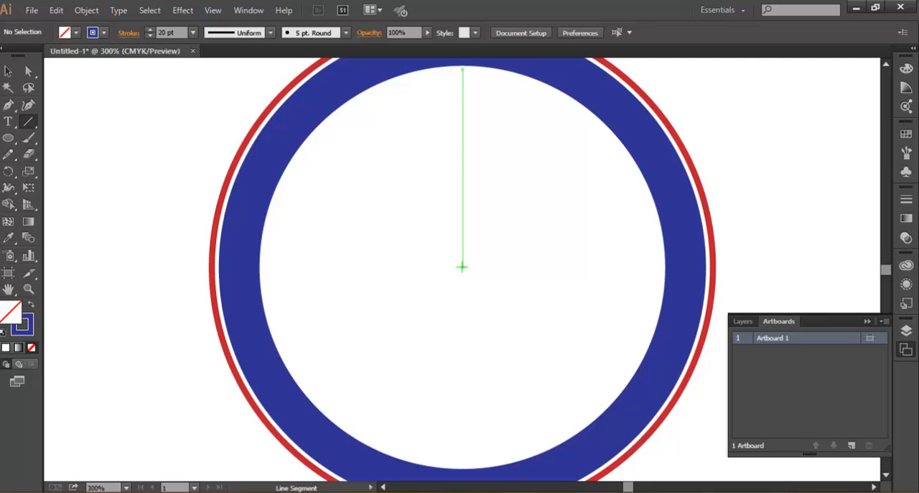
pyautogui.moveTo(463, 69); pyautogui.dragTo(463, 91)
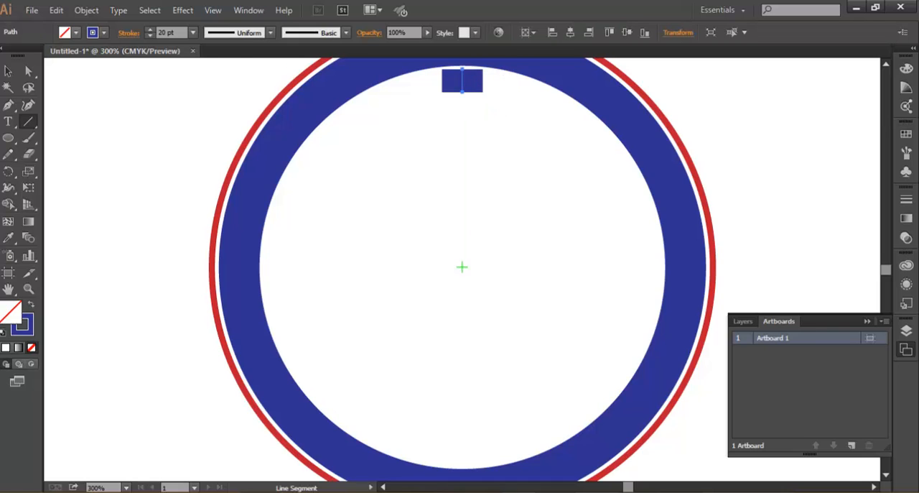
pyautogui.click(192, 32)
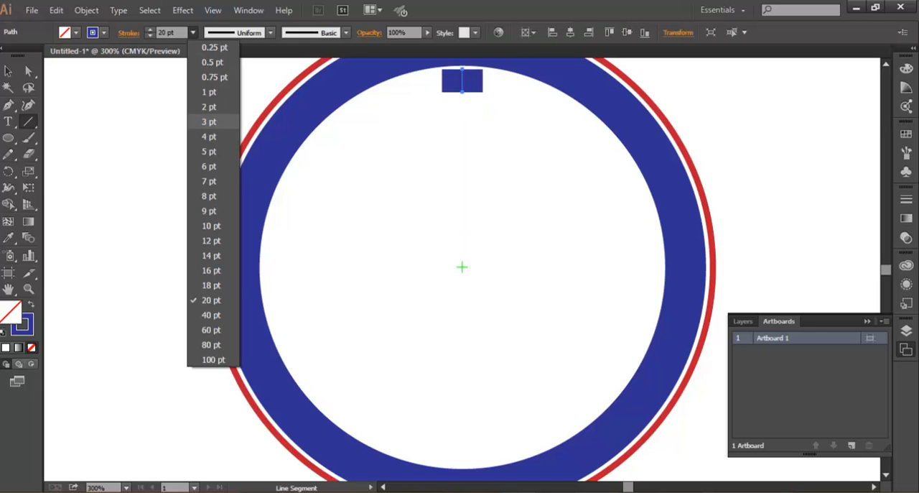
pyautogui.click(209, 121)
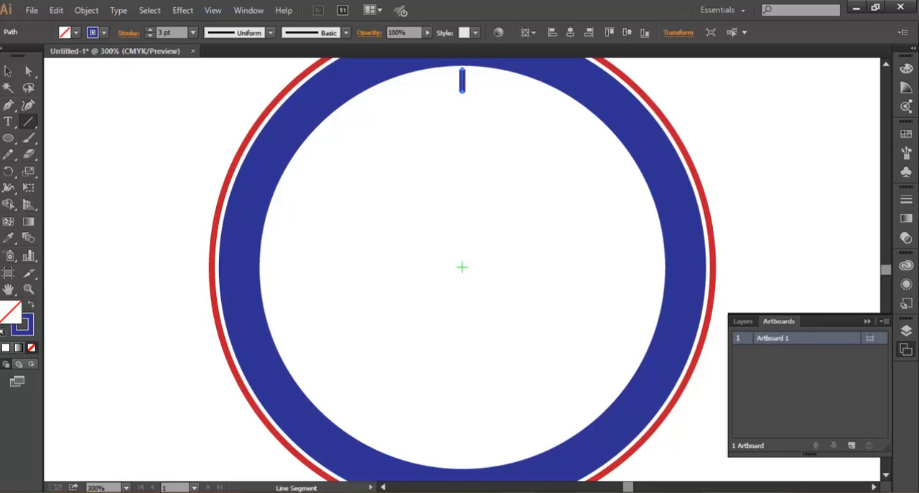
# - Copy the 12 o'clock hour mark and paste the duplicate in place
pyautogui.press('z')
pyautogui.click(480, 158)
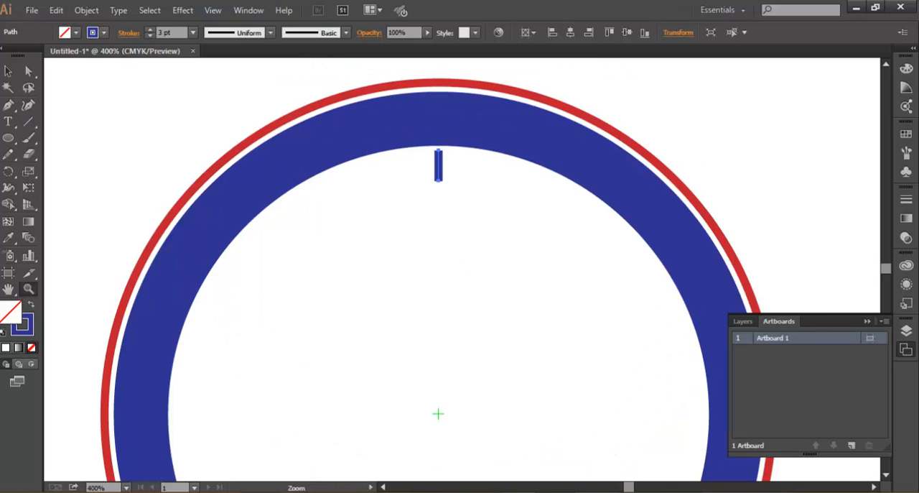
pyautogui.click(8, 71)
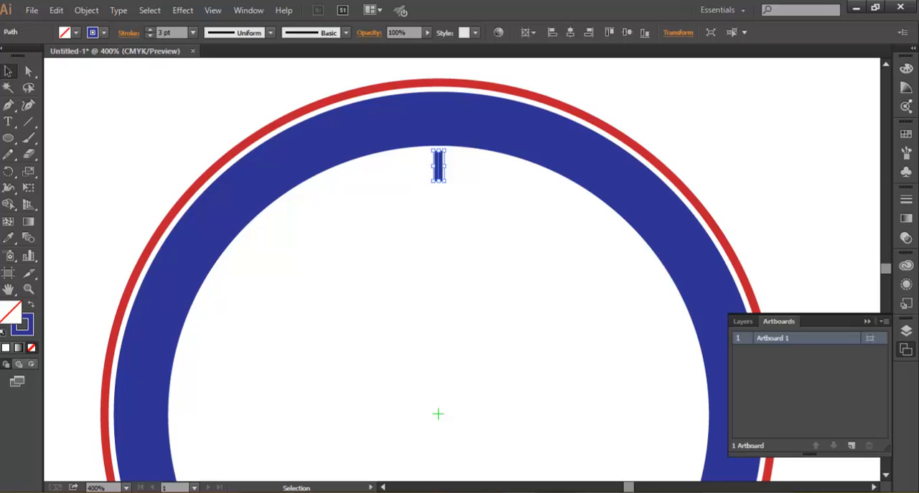
pyautogui.click(56, 10)
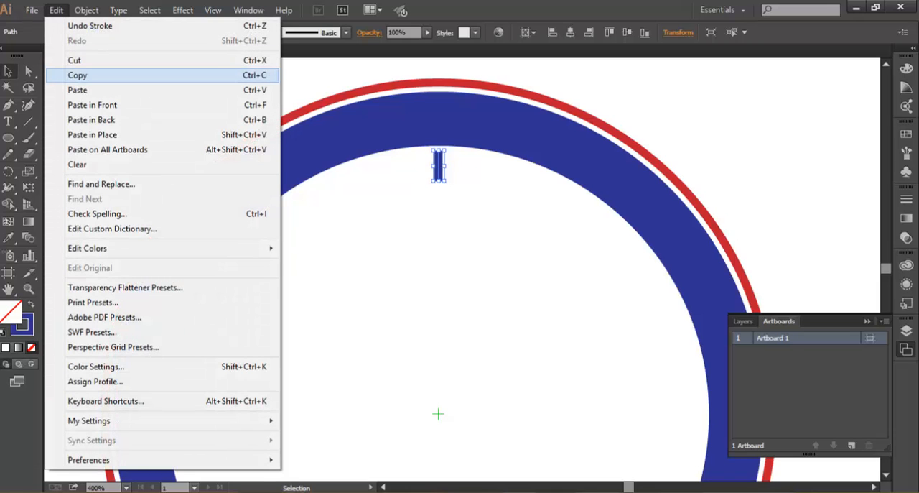
pyautogui.click(77, 75)
pyautogui.click(56, 10)
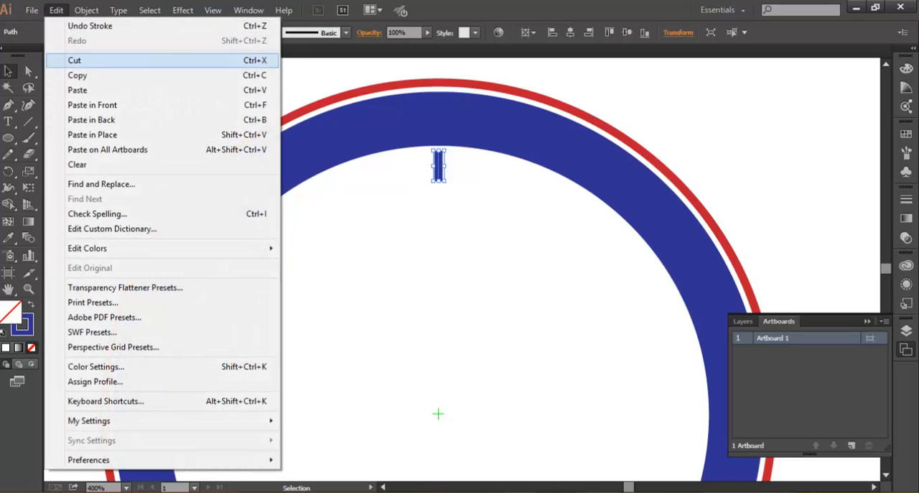
pyautogui.click(92, 134)
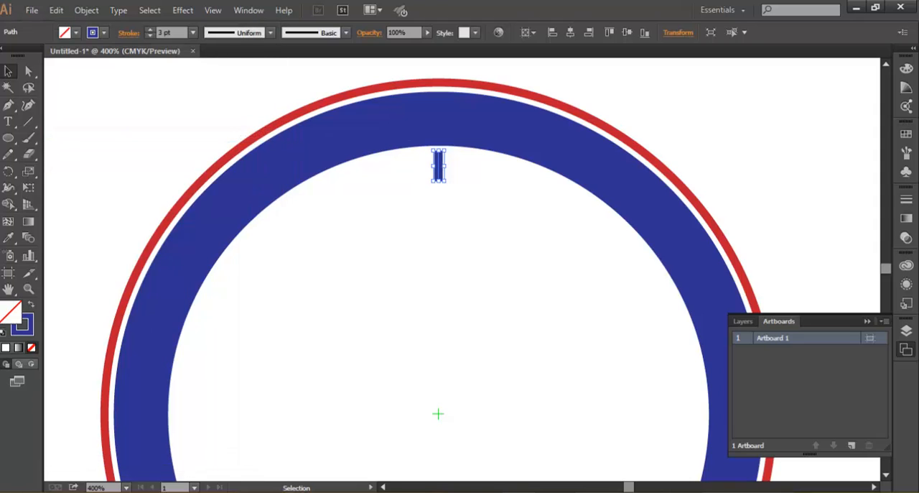
# - Create a copy of the hour mark rotated by -30° about the clock's centre
pyautogui.click(8, 171)
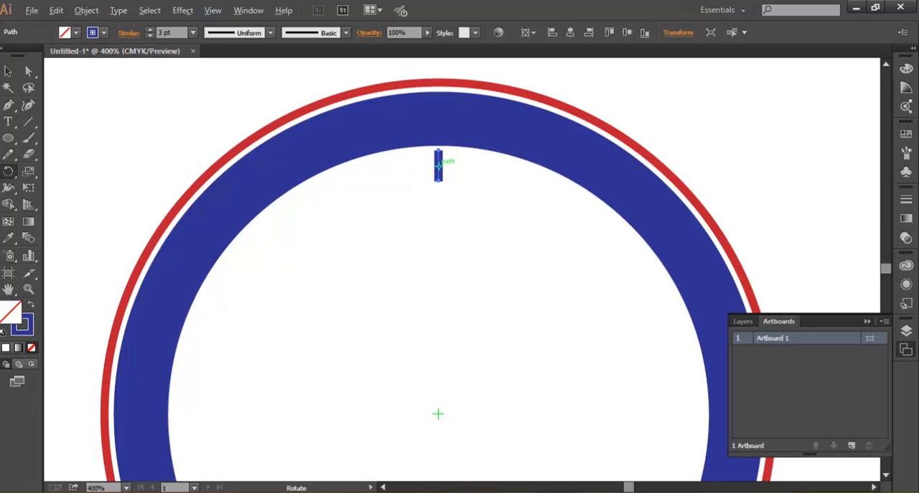
pyautogui.keyDown('alt'); pyautogui.click(437, 413); pyautogui.keyUp('alt')
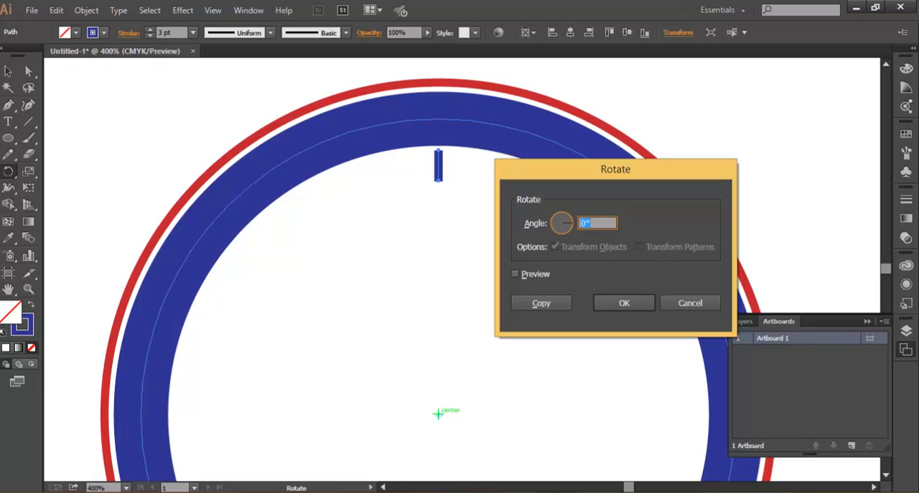
pyautogui.click(516, 274)
pyautogui.click(585, 222)
pyautogui.write('-30')
pyautogui.click(541, 303)
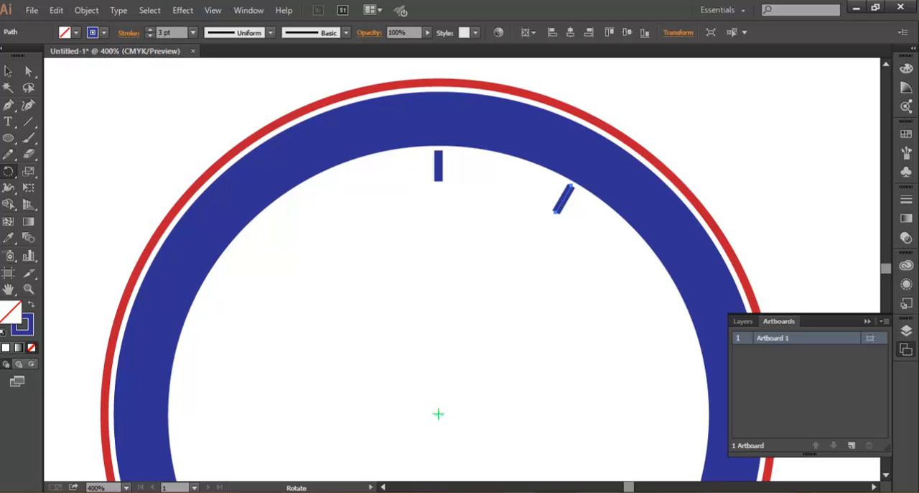
# - Repeat the rotated copy around the dial until all twelve hour positions have a mark, and deselect
pyautogui.click(867, 321)
pyautogui.hotkey('ctrl', 'd')
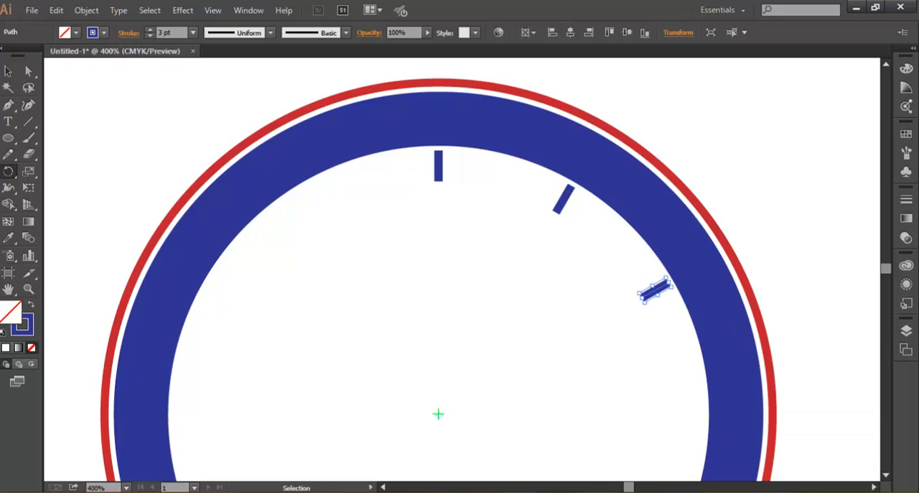
pyautogui.hotkey('ctrl', 'd')
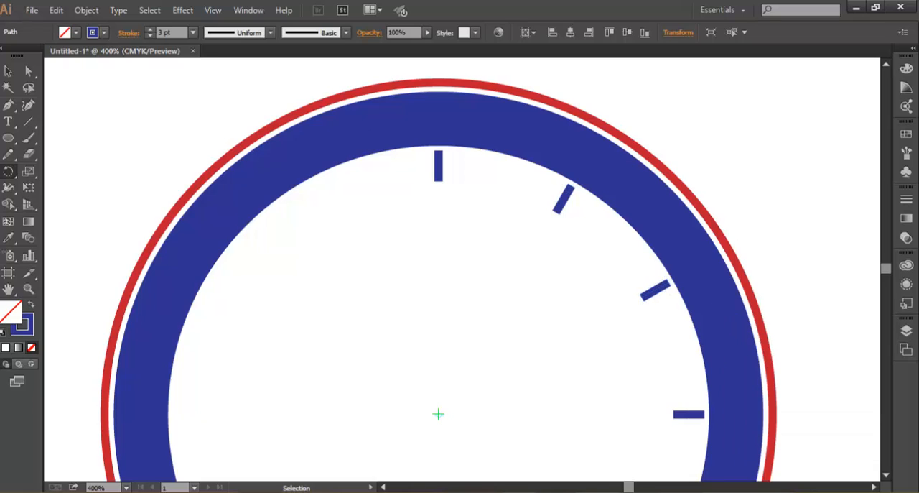
pyautogui.hotkey('ctrl', 'd')
pyautogui.hotkey('ctrl', 'd')
pyautogui.hotkey('ctrl', 'd')
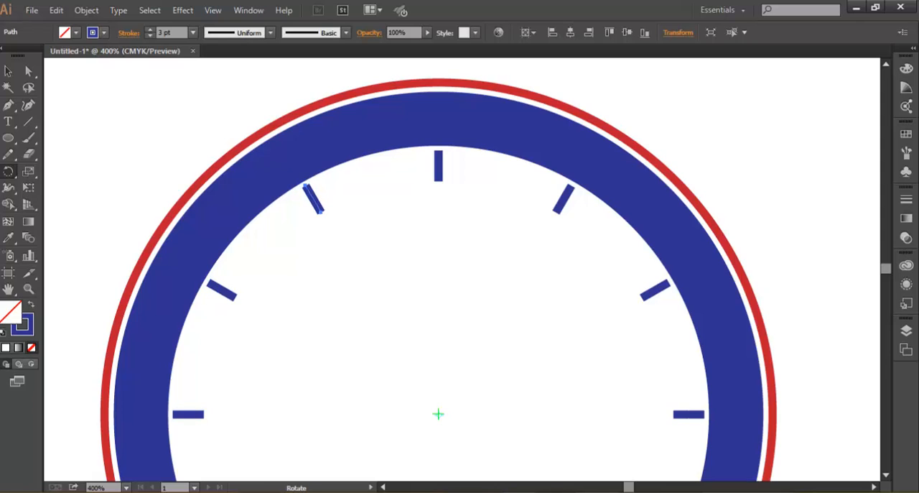
pyautogui.click(8, 71)
pyautogui.click(345, 287)
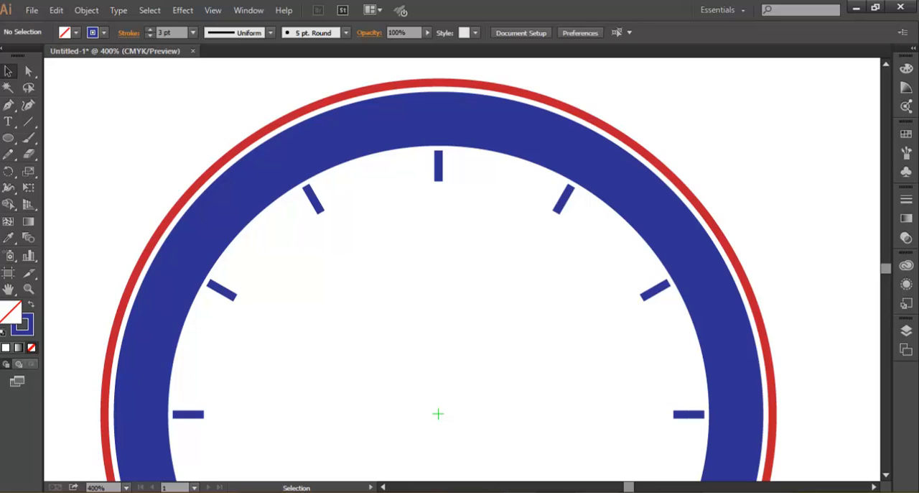
# - Draw a vertical hand from below the 12 o'clock mark to the centre and a shorter horizontal hand towards 3 o'clock
pyautogui.click(28, 121)
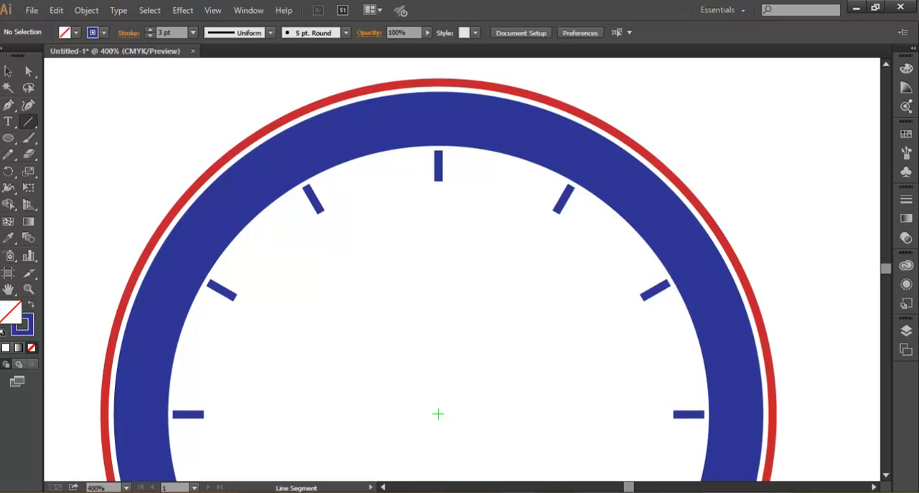
pyautogui.moveTo(439, 151); pyautogui.dragTo(438, 413)
pyautogui.moveTo(439, 219); pyautogui.dragTo(438, 413)
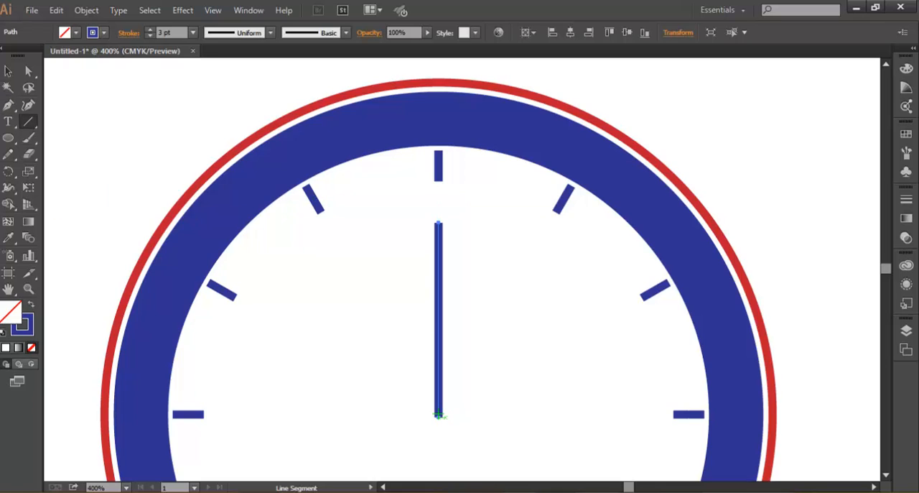
pyautogui.moveTo(438, 415); pyautogui.dragTo(584, 417)
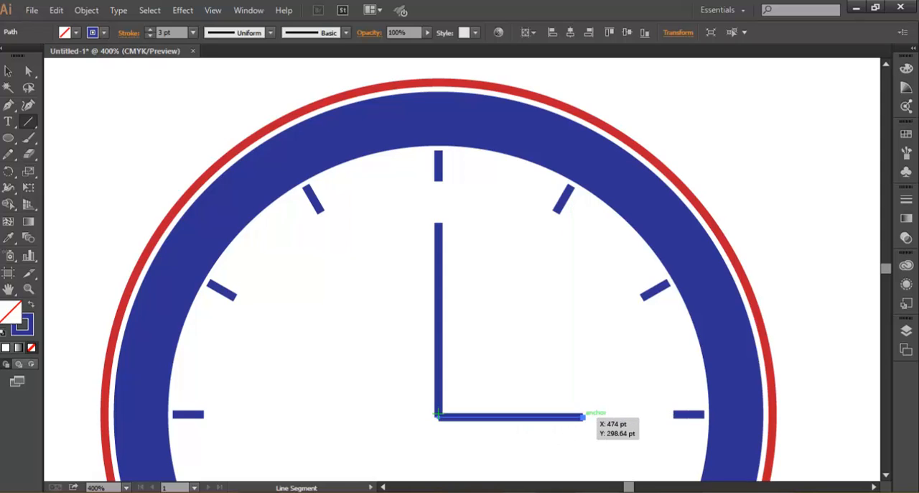
pyautogui.press('v')
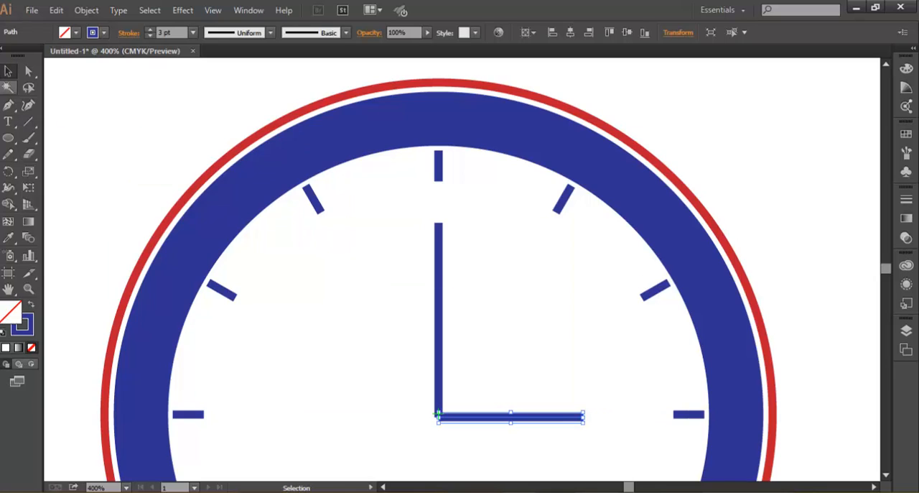
pyautogui.click(407, 289)
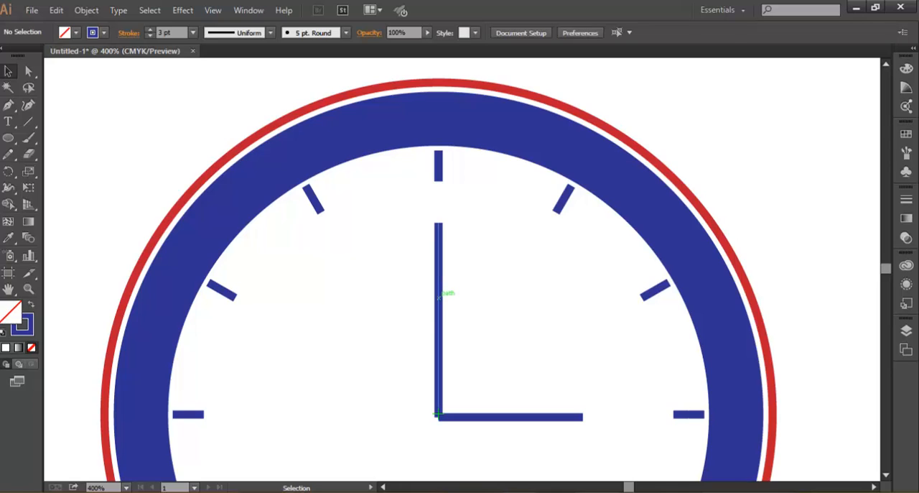
# - Nudge the vertical hand slightly down so its lower end covers the centre mark, and deselect it
pyautogui.click(445, 290)
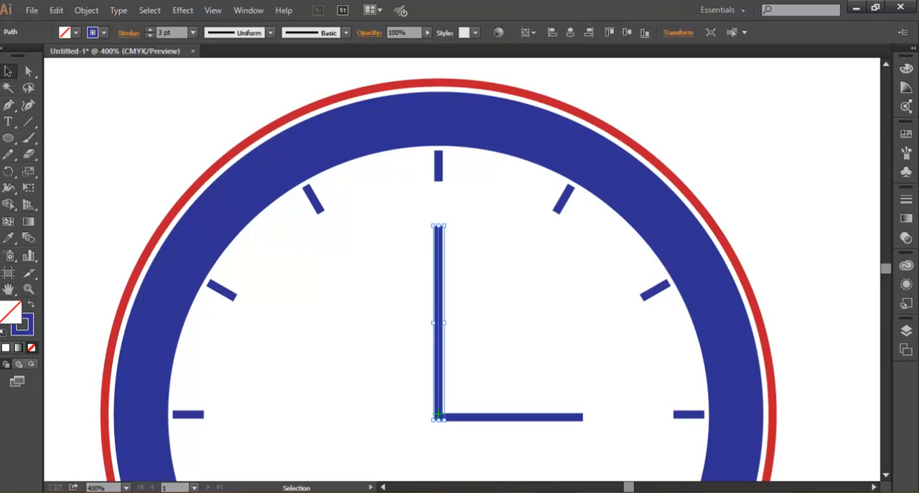
pyautogui.hotkey('ctrl', 'shift', 'a')
pyautogui.click(438, 414)
pyautogui.press('Down')
pyautogui.hotkey('ctrl', 'shift', 'a')
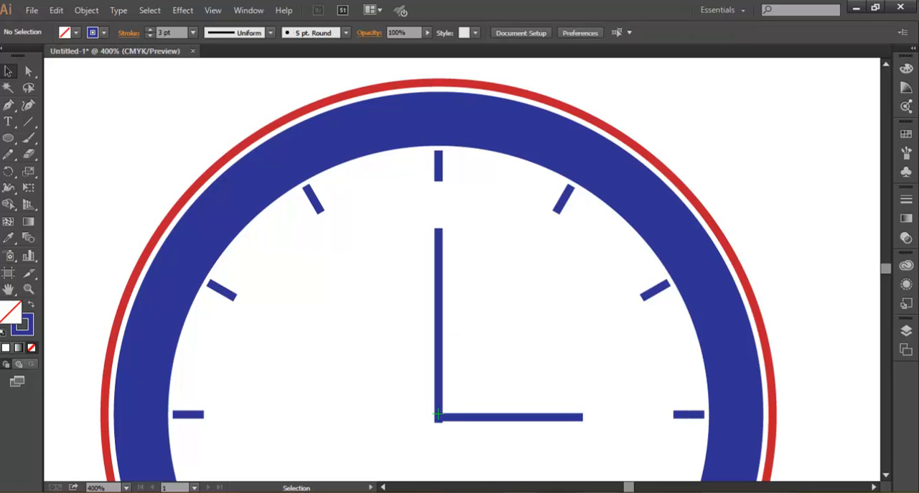
pyautogui.click(438, 414)
pyautogui.hotkey('ctrl', 'shift', 'a')
# - Nudge the horizontal hand up into line with the centre mark, deselect it and check the joint of the two hands
pyautogui.click(471, 415)
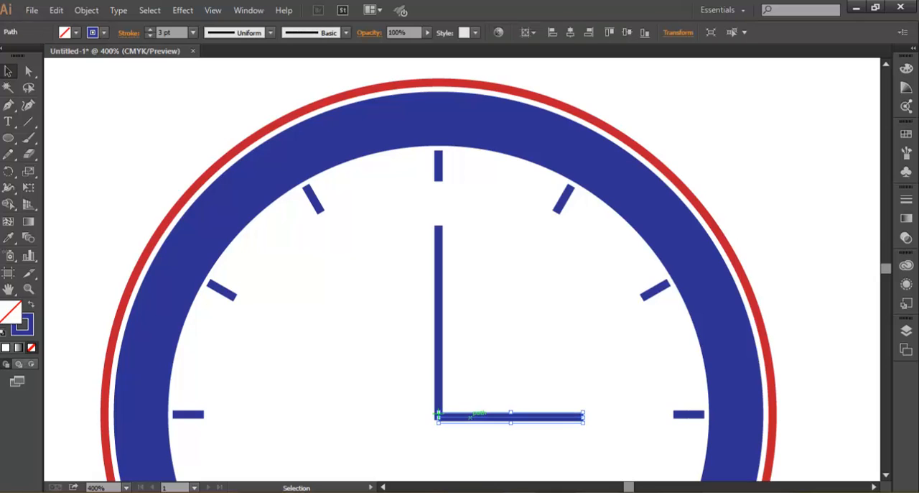
pyautogui.press('Up')
pyautogui.hotkey('ctrl', 'shift', 'a')
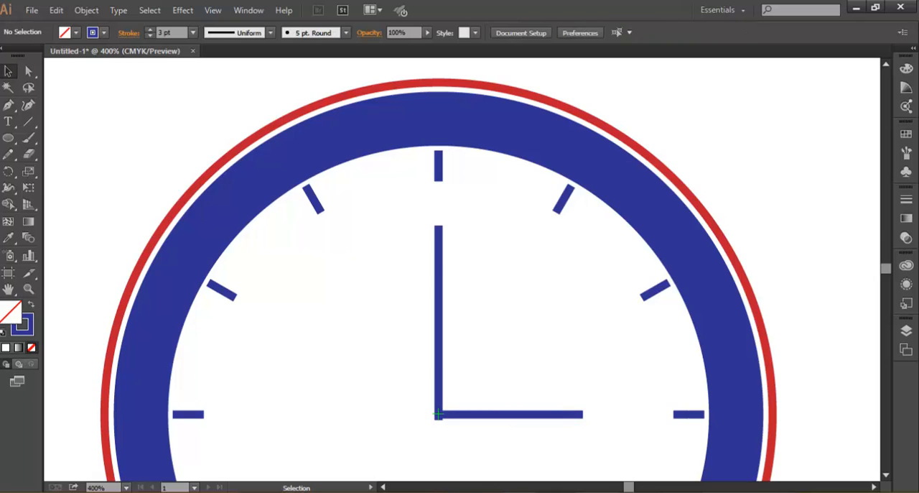
pyautogui.click(476, 414)
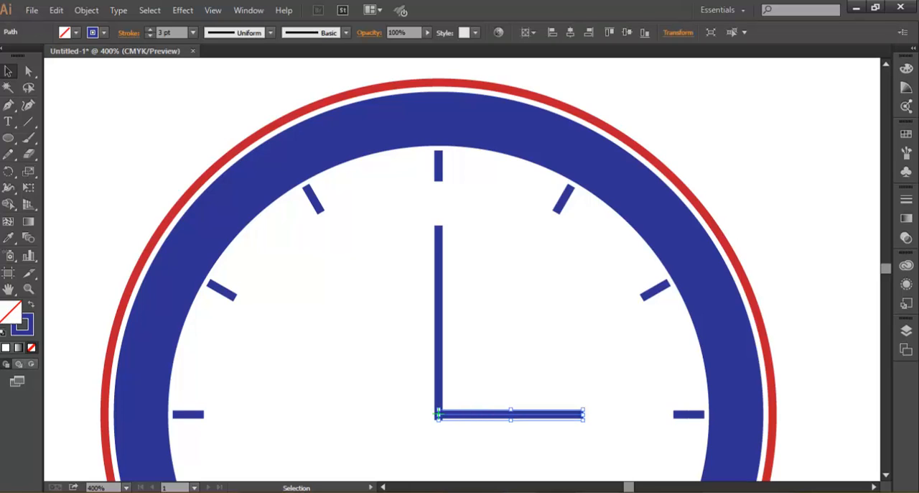
pyautogui.hotkey('ctrl', 'shift', 'a')
pyautogui.scroll(2, 449, 390)
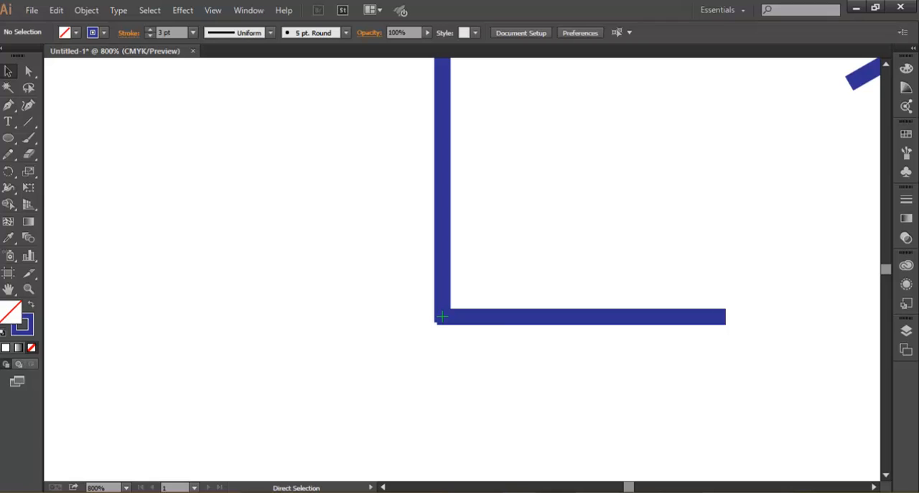
pyautogui.scroll(-2, 442, 316)
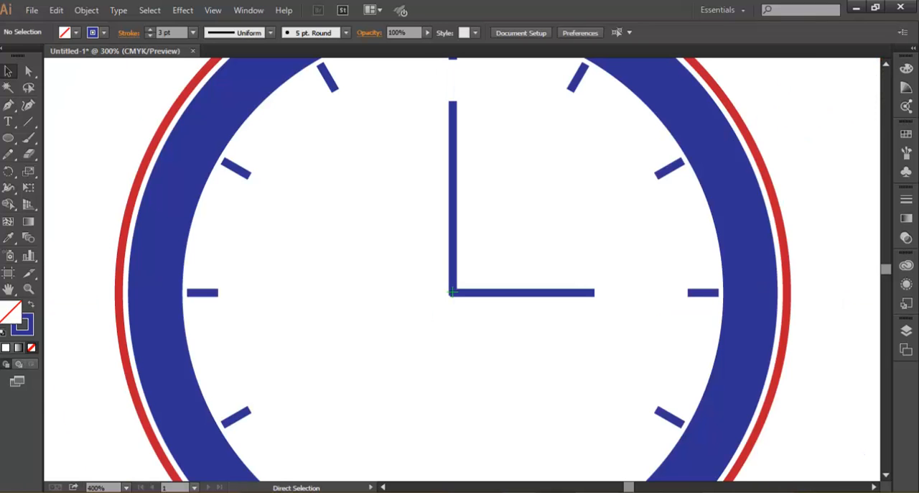
pyautogui.scroll(-1, 452, 291)
pyautogui.scroll(-1, 506, 285)
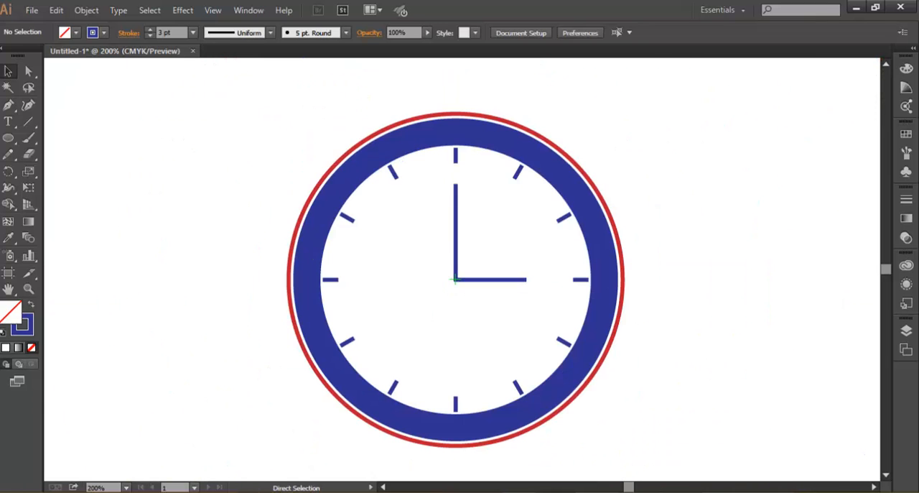